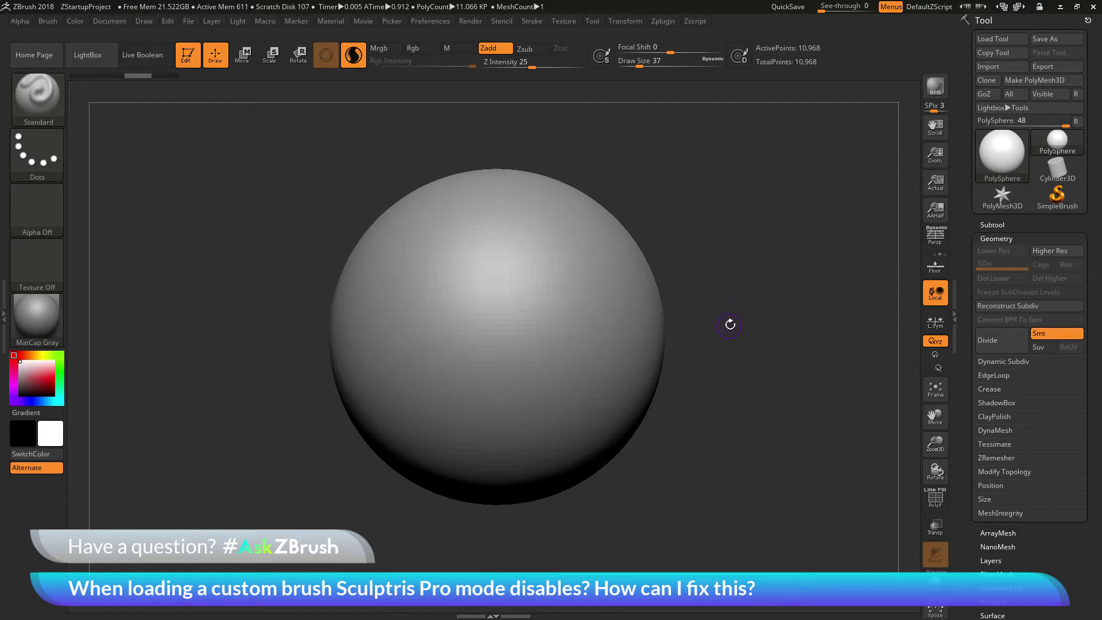
Sculpt an S-shaped stroke down the front of the sphere with the Standard brush and inspect its wireframe
mouse_move(728, 327)
mouse_down()
mouse_move(749, 317)
mouse_move(731, 396)
mouse_up()
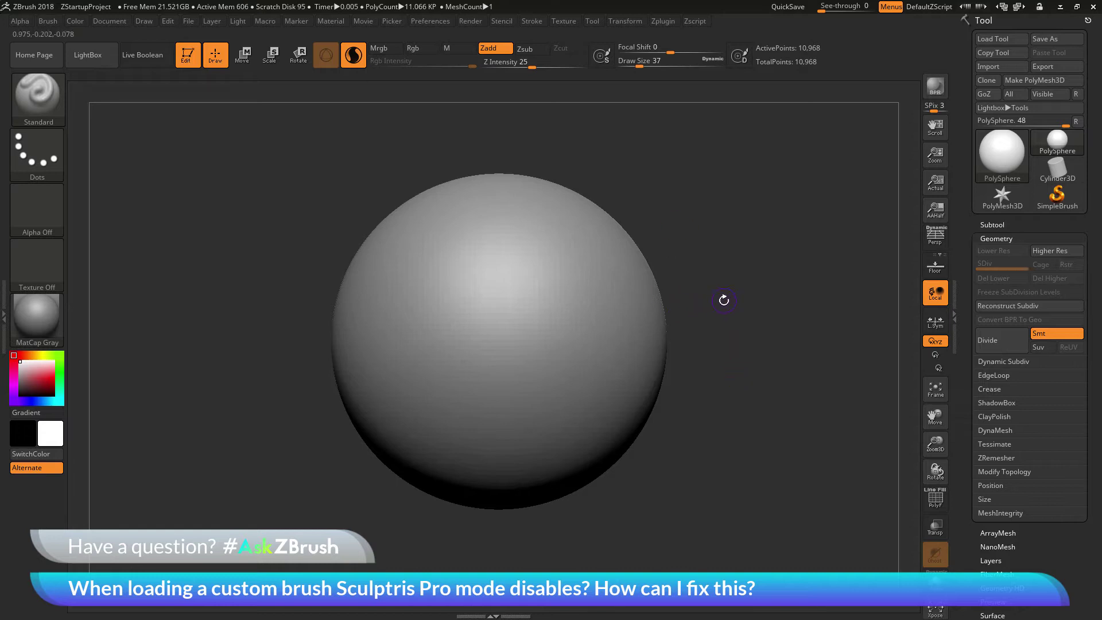
drag(718, 328, 740, 362)
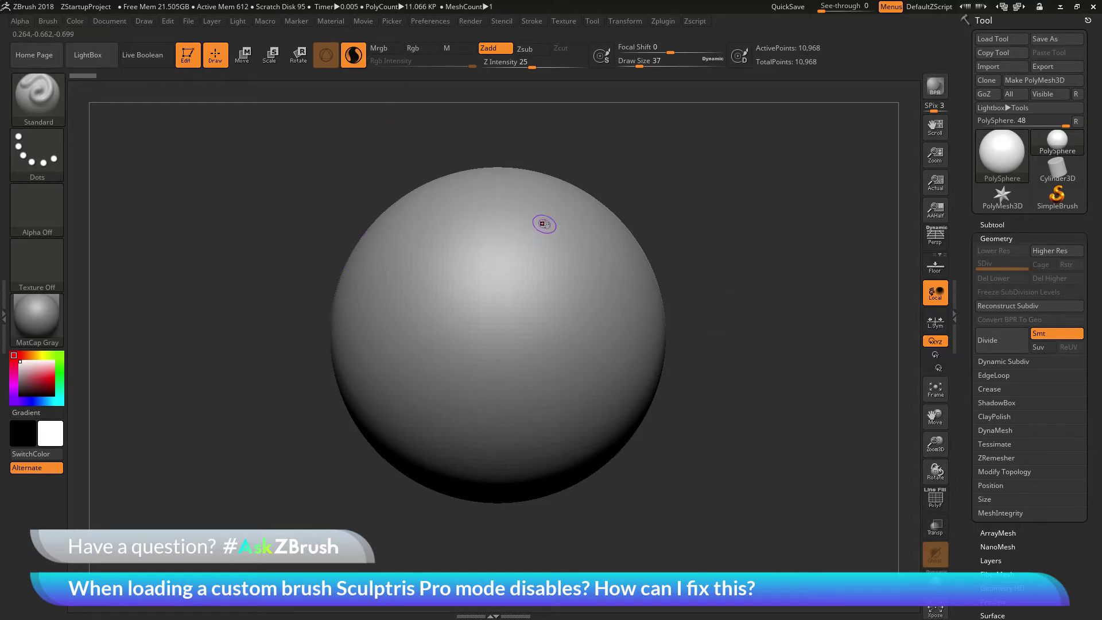
mouse_move(551, 217)
mouse_down()
mouse_move(492, 277)
mouse_move(499, 306)
mouse_move(536, 310)
mouse_move(552, 328)
mouse_move(547, 355)
mouse_move(455, 404)
mouse_move(443, 439)
mouse_up()
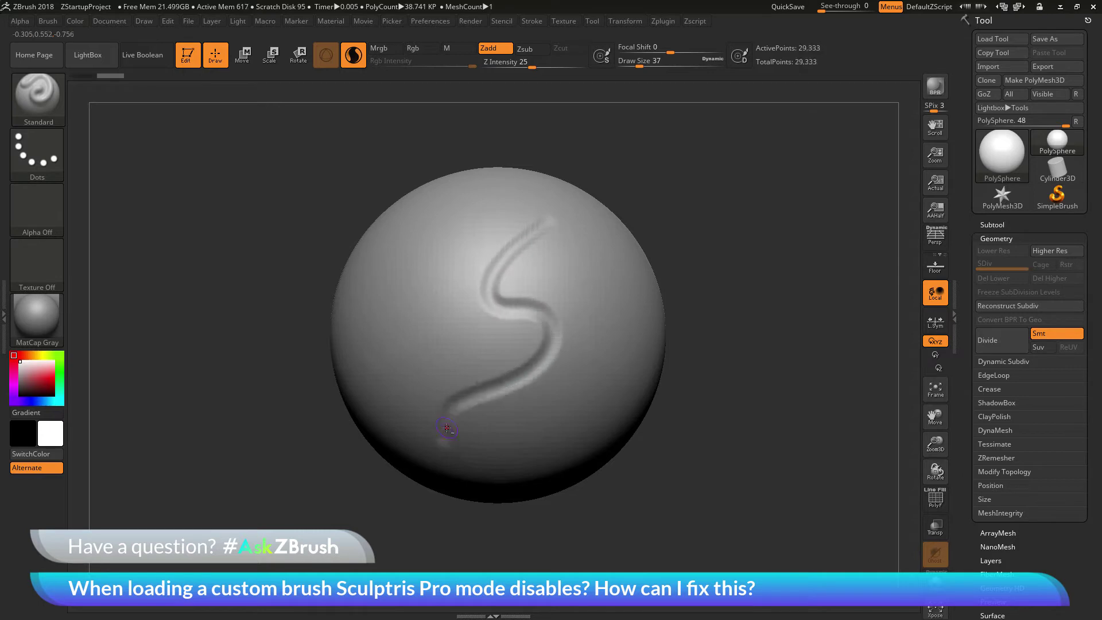
click(936, 499)
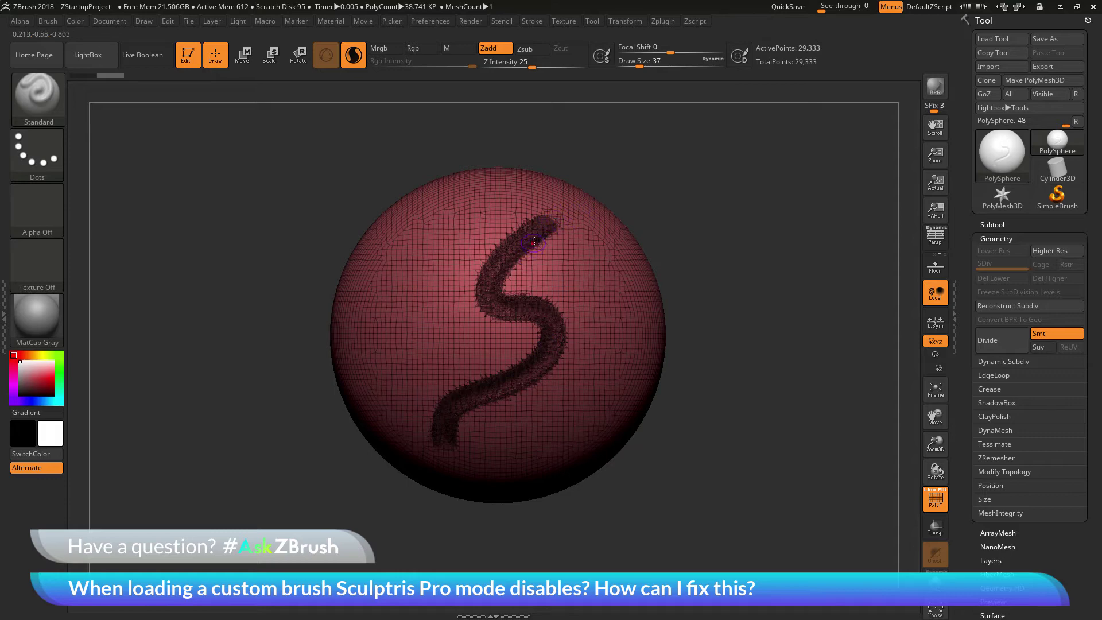
click(936, 498)
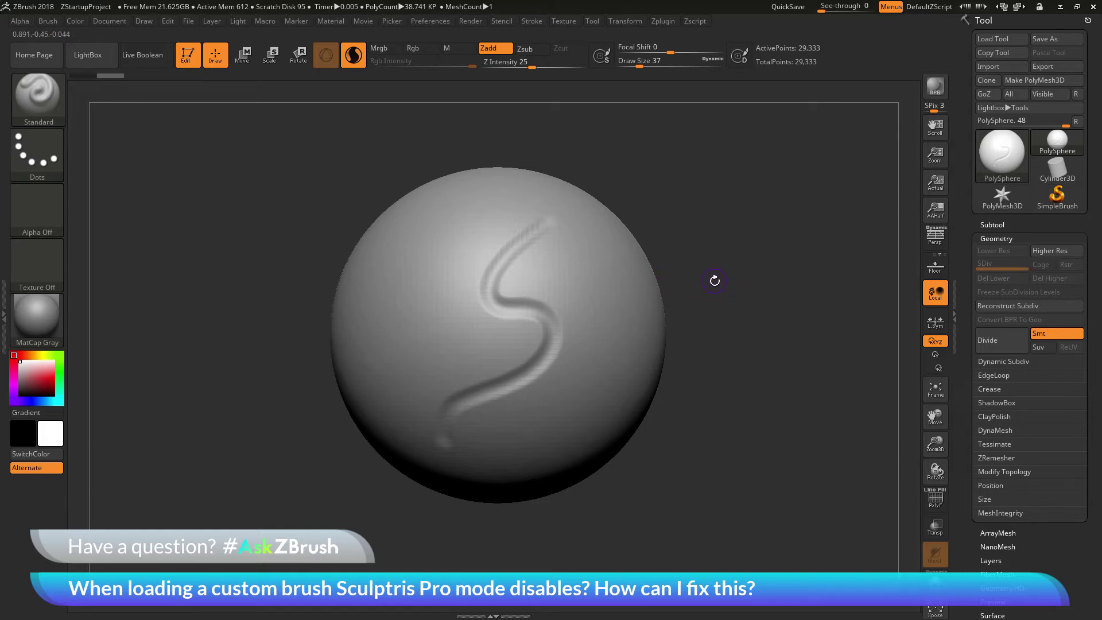
Load the custom brush preset Jdrust_StandardLazy from the CustomBrush folder
click(356, 58)
click(49, 22)
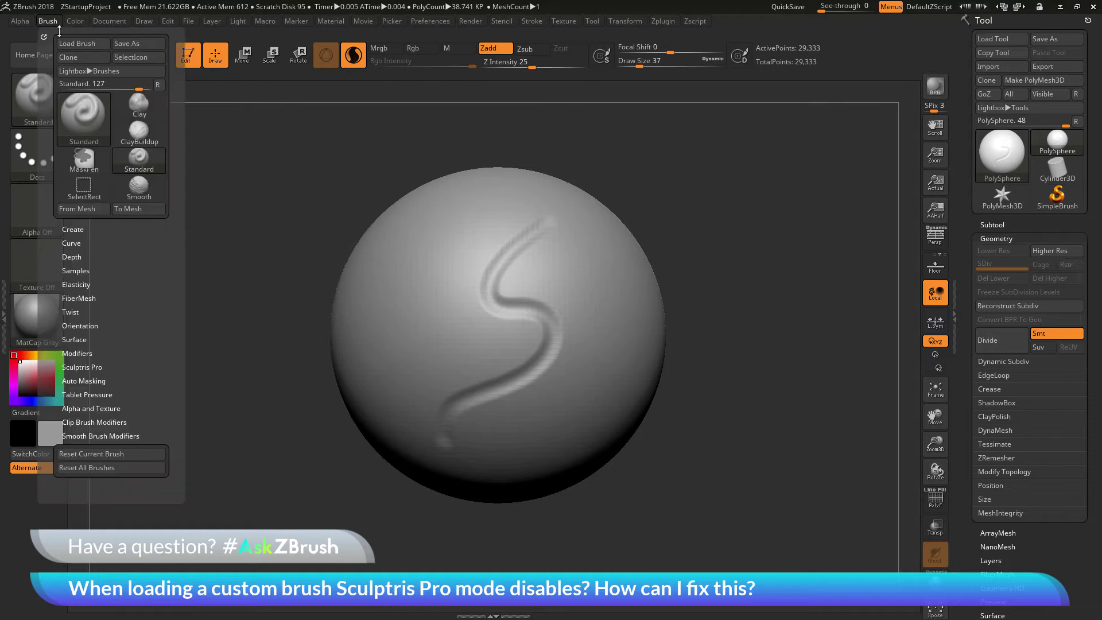
click(88, 43)
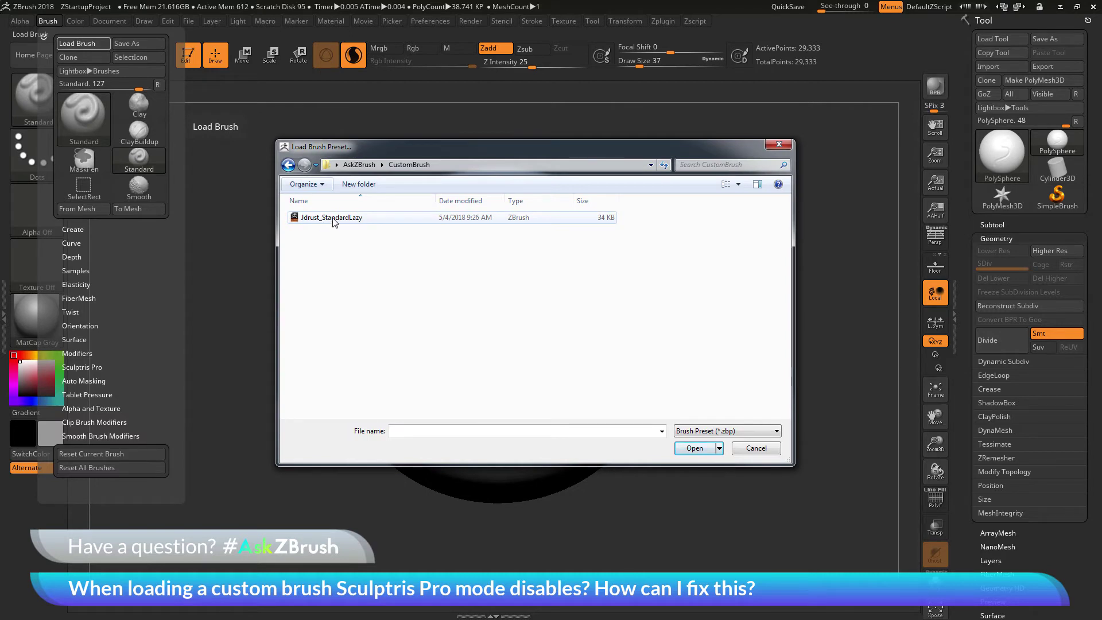
click(343, 221)
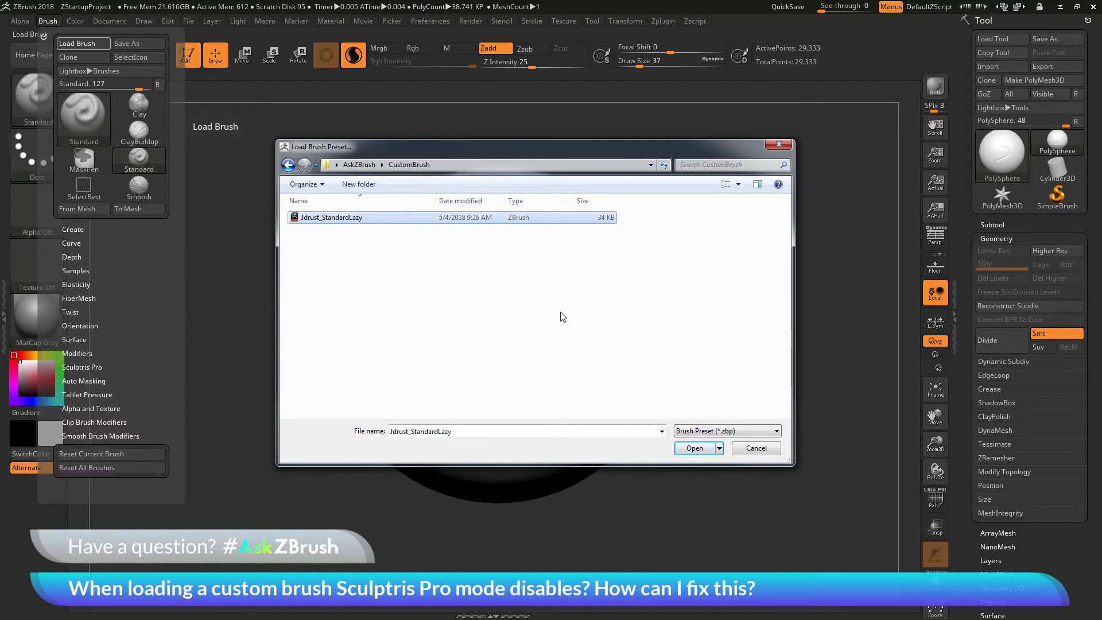
click(699, 449)
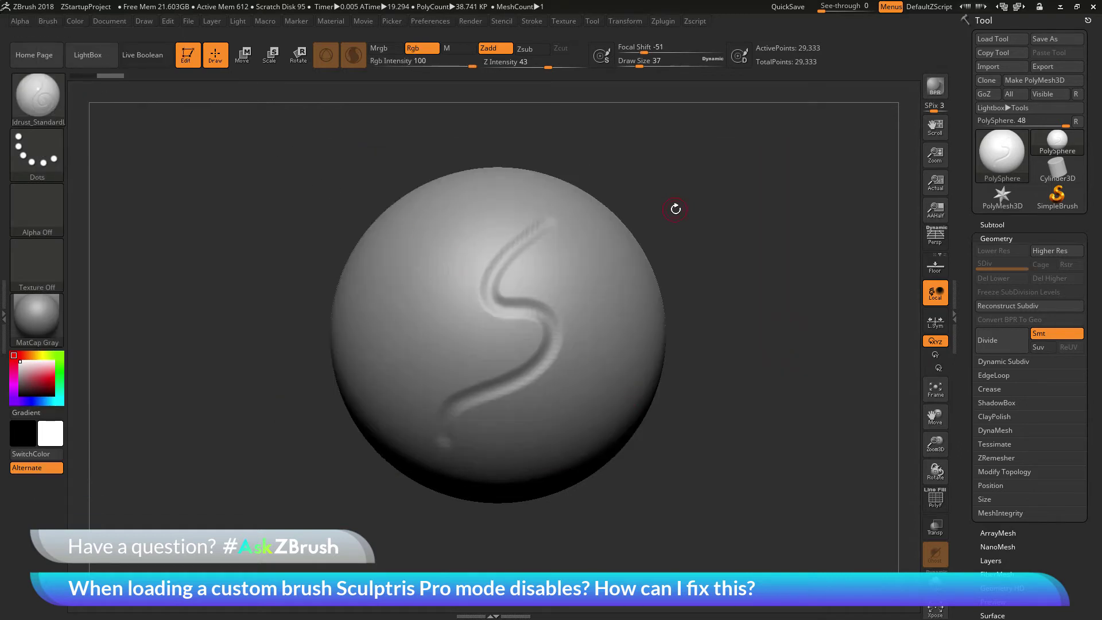
Sculpt a curved stroke to the left of the S at draw size 22 with the custom brush and inspect its wireframe
key(space)
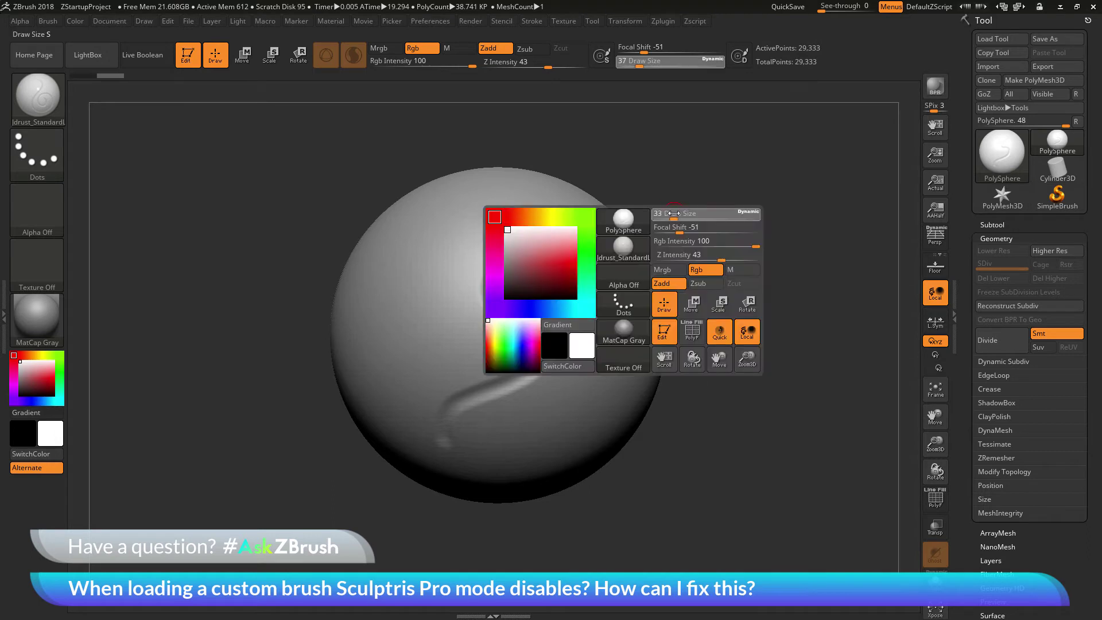
drag(680, 212, 666, 213)
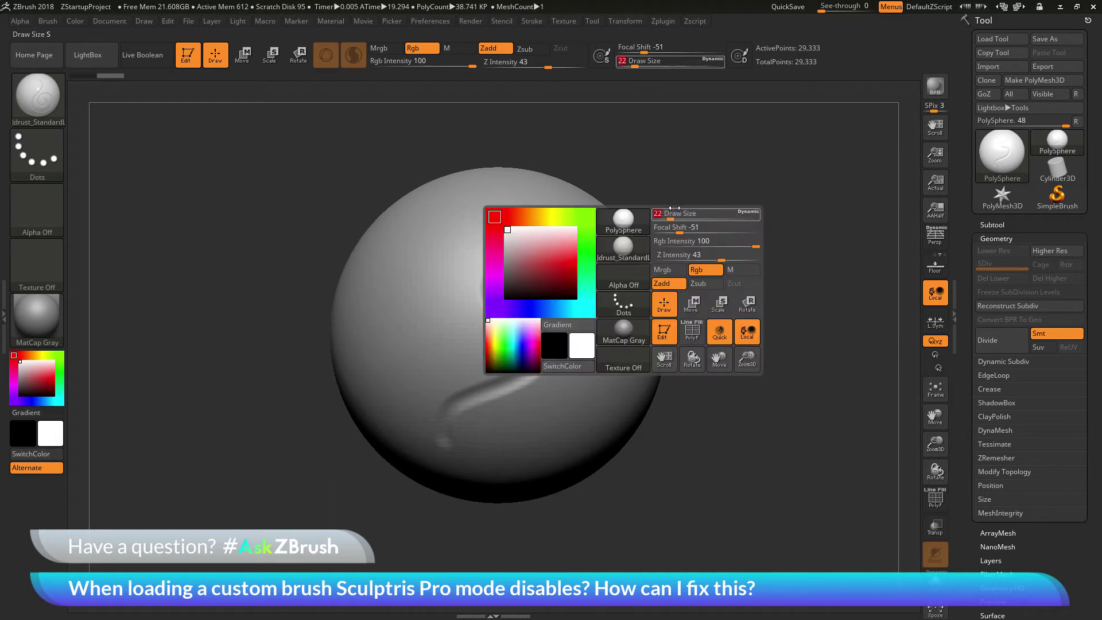
click(354, 57)
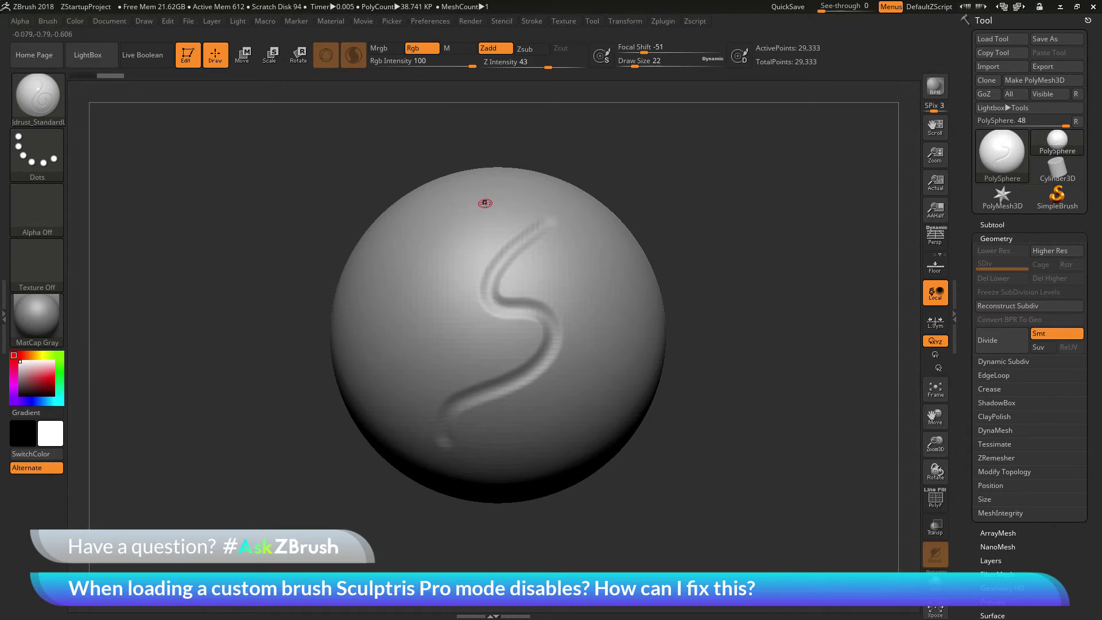
mouse_move(494, 198)
mouse_down()
mouse_move(432, 265)
mouse_move(456, 319)
mouse_move(444, 359)
mouse_move(390, 388)
mouse_up()
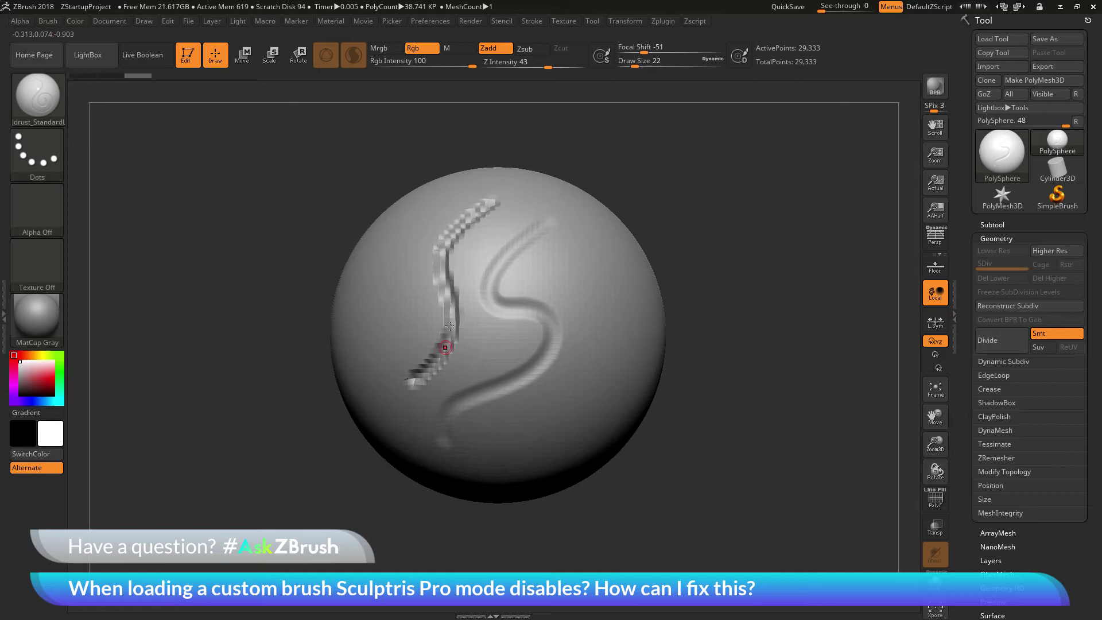
click(936, 498)
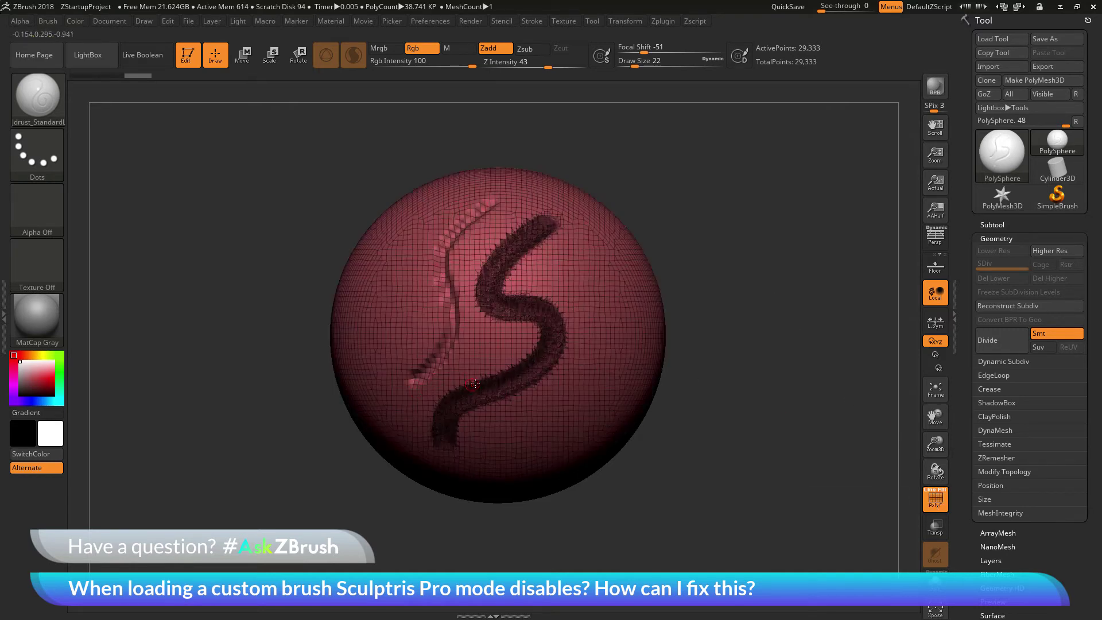
click(936, 498)
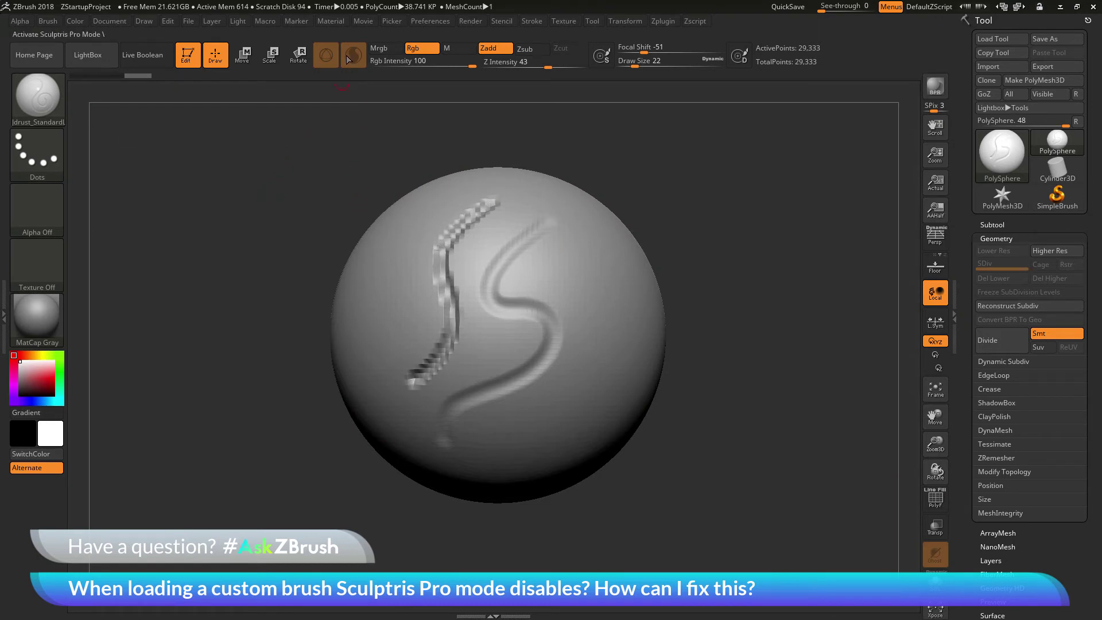
Switch to the Standard brush and back to Jdrust_StandardLazy to compare their Sculptris Pro state
click(34, 102)
click(382, 114)
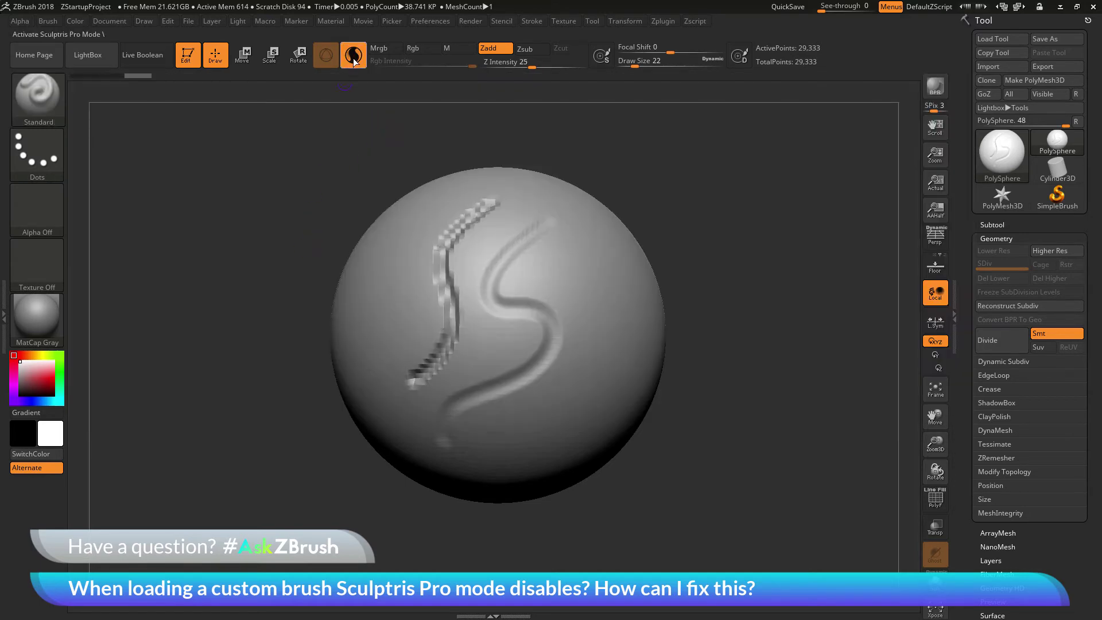
click(49, 104)
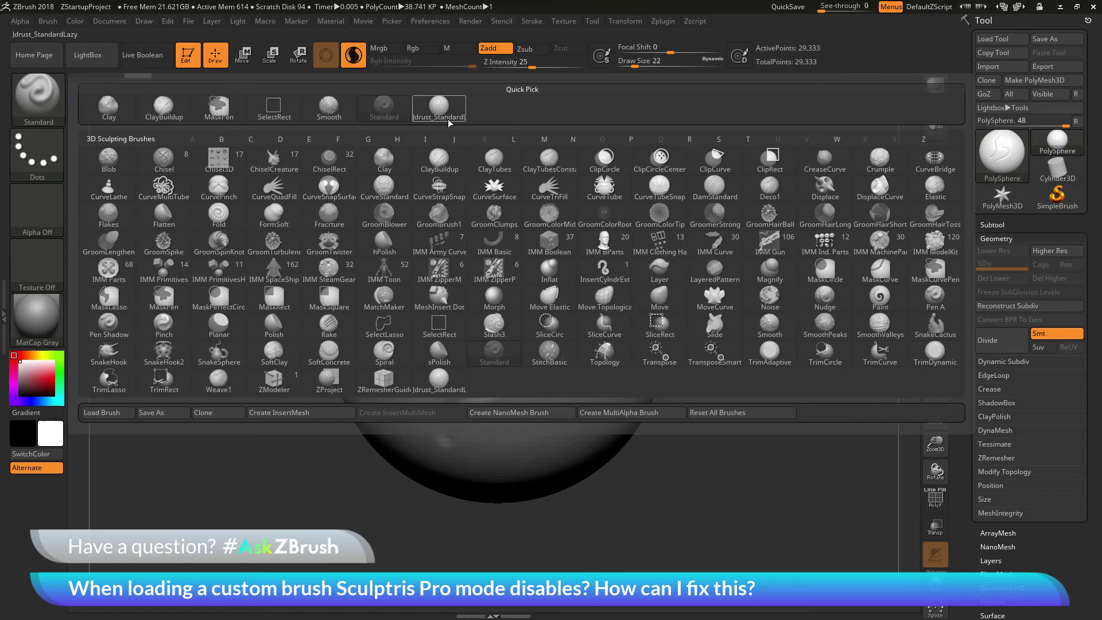
click(428, 117)
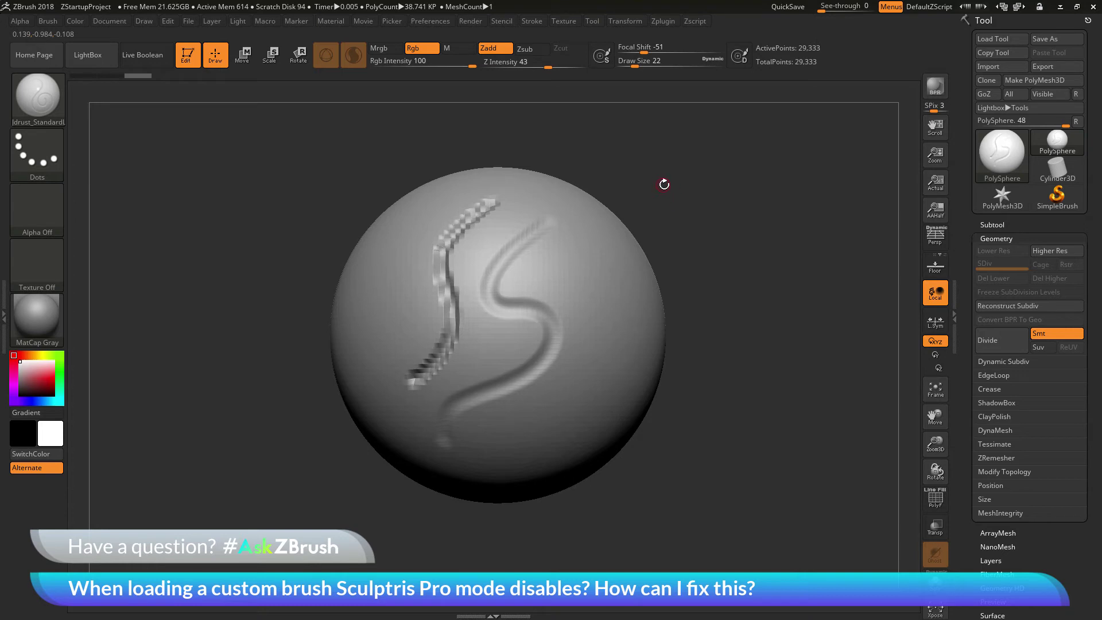
Turn off BackfaceMask in the custom brush's Auto Masking settings and sculpt a curved stroke to the right of the S
click(48, 21)
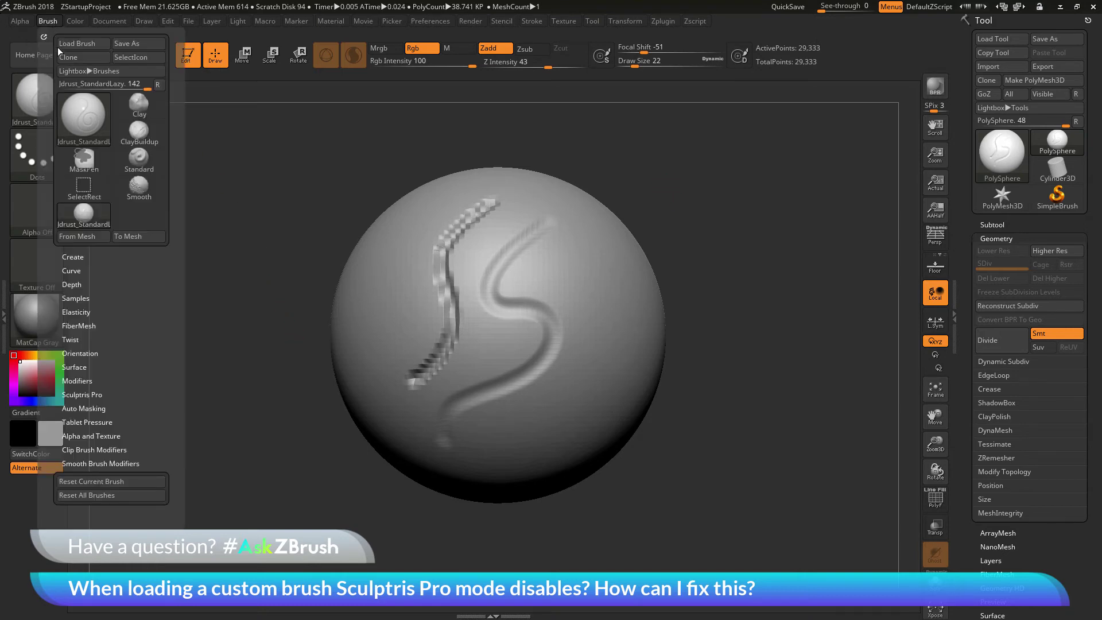
click(114, 408)
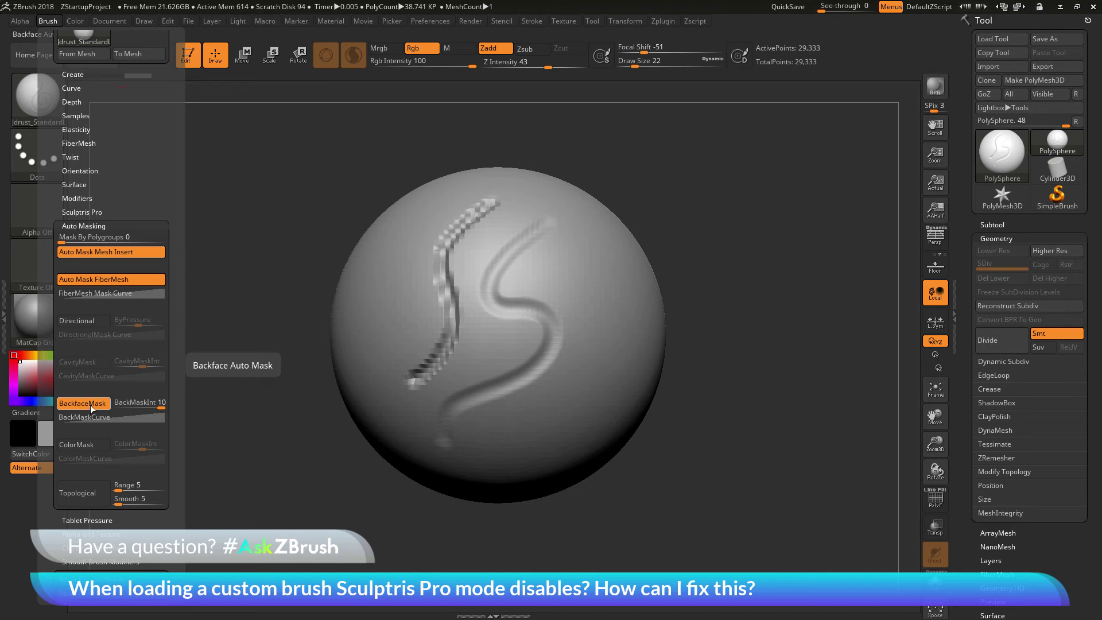
click(93, 403)
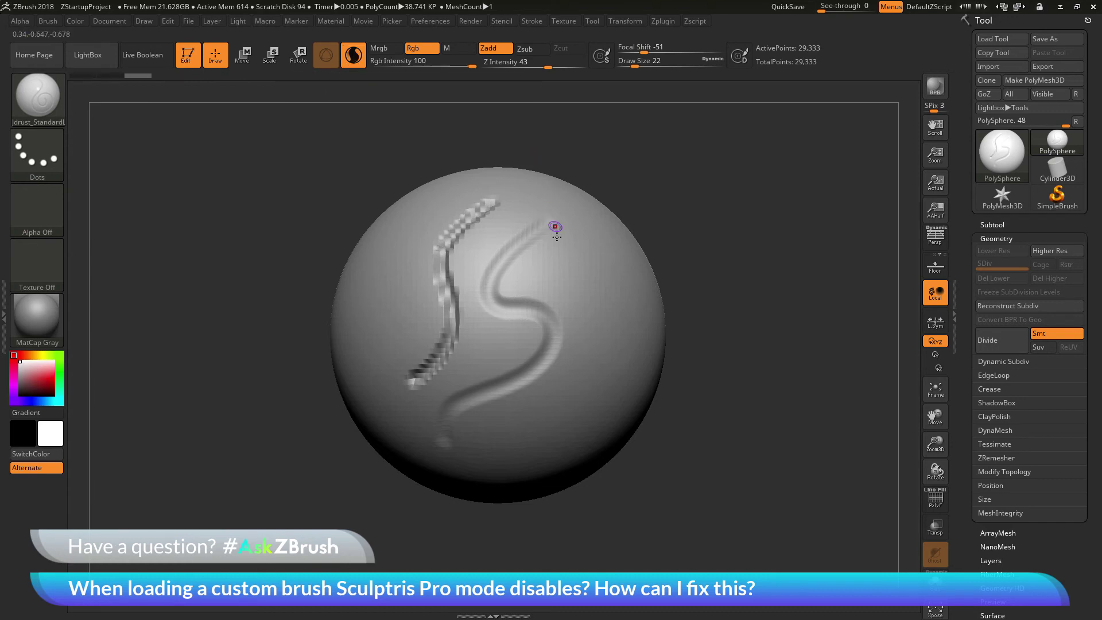
mouse_move(605, 243)
mouse_down()
mouse_move(581, 265)
mouse_move(576, 305)
mouse_move(603, 371)
mouse_move(578, 416)
mouse_move(552, 420)
mouse_up()
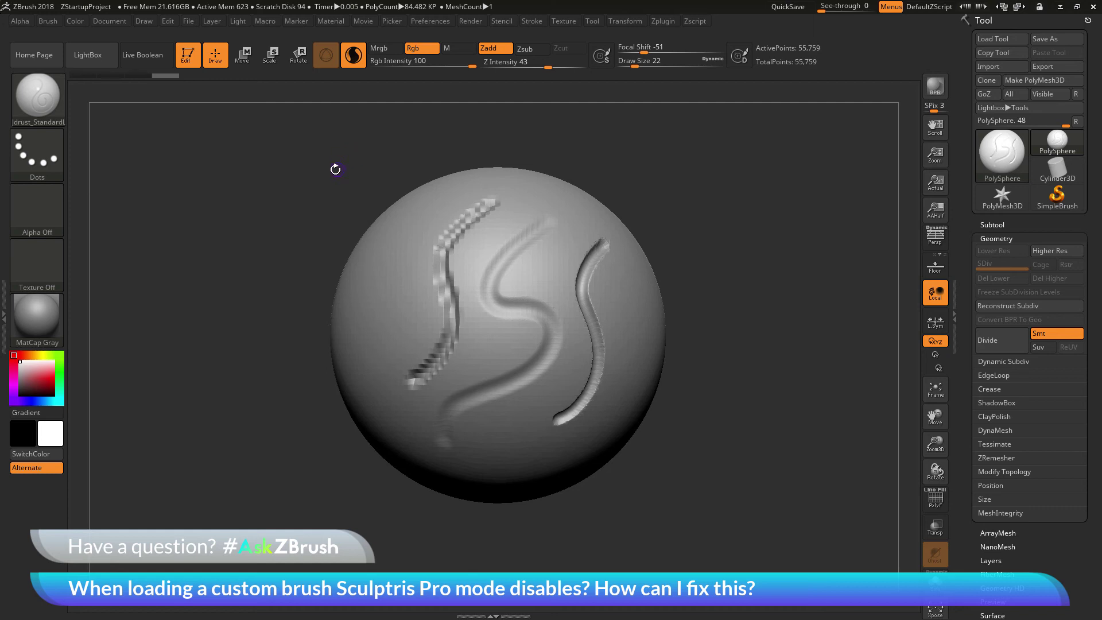
Try a Mask By Polygroups value of 6 in the brush's Auto Masking settings and reset it to 0
click(48, 21)
scroll(137, 260, down, 3)
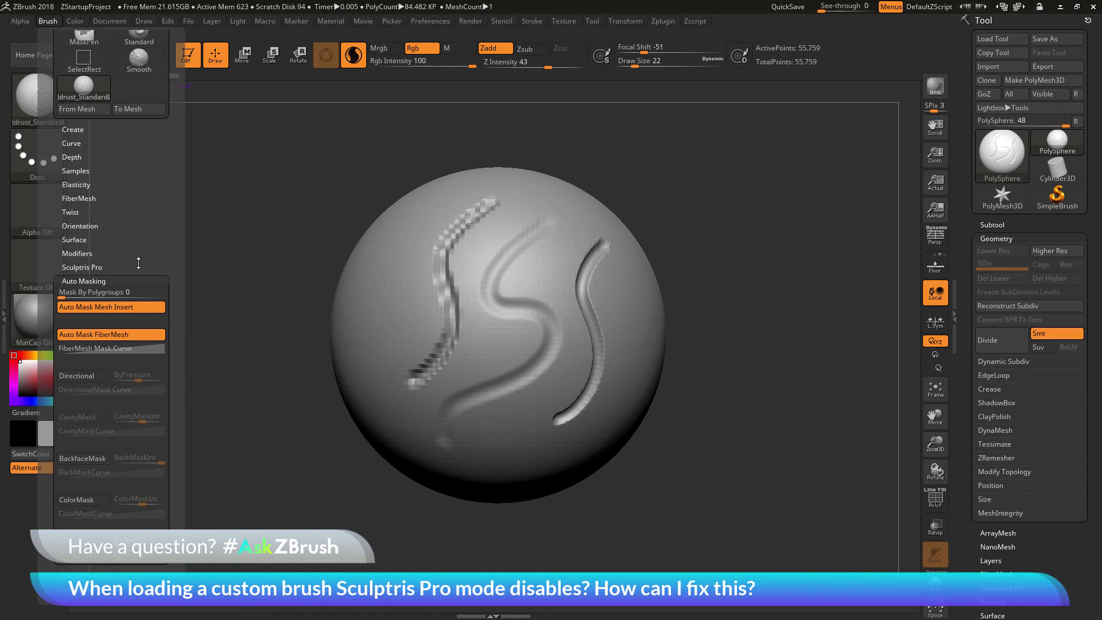
scroll(138, 263, down, 3)
click(86, 252)
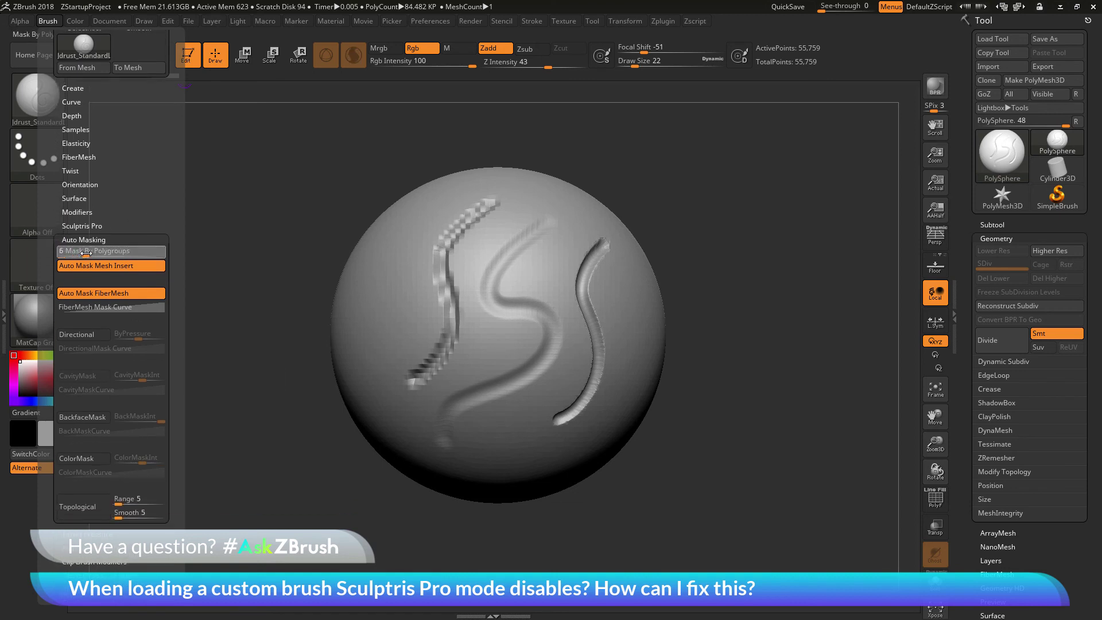
drag(86, 252, 59, 253)
scroll(136, 186, down, 1)
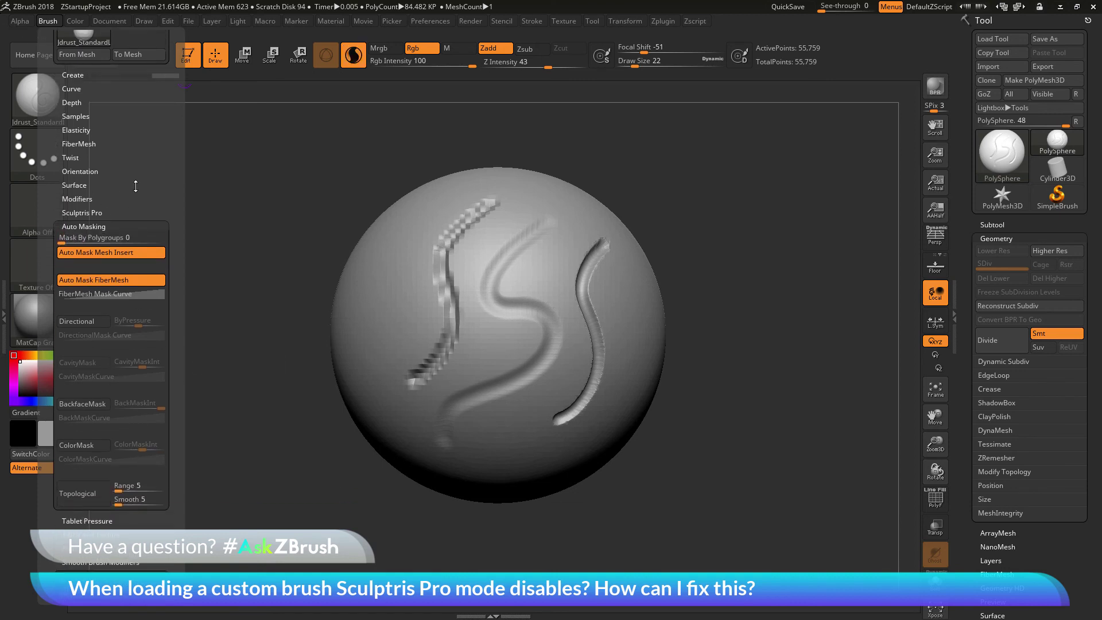
Try enabling BackfaceMask for the custom brush and turn it off again
scroll(136, 186, down, 2)
click(90, 404)
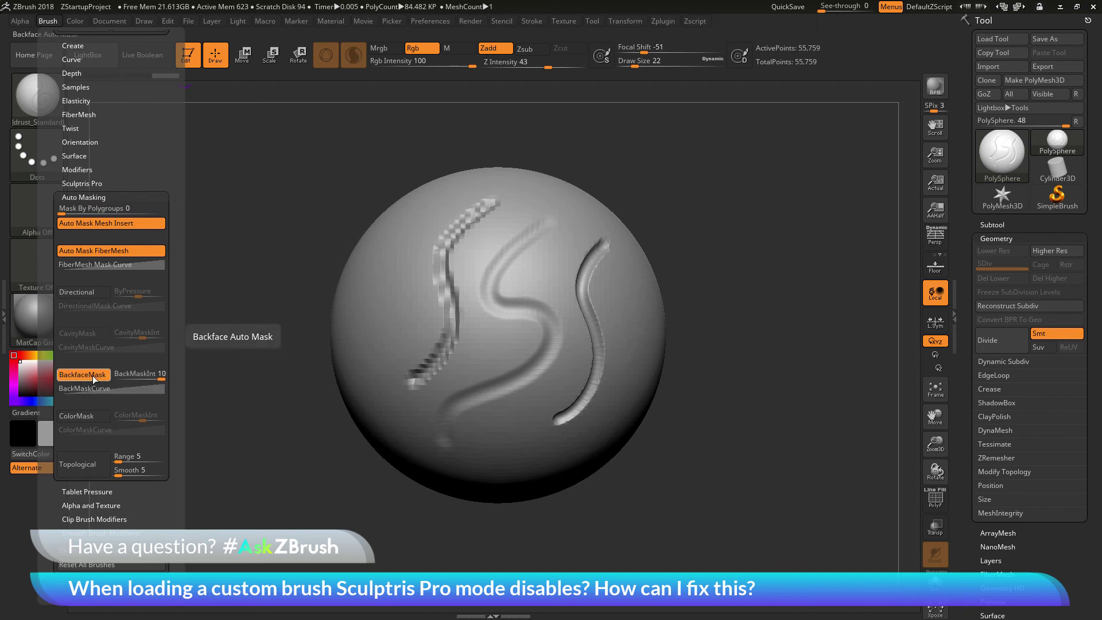
click(92, 375)
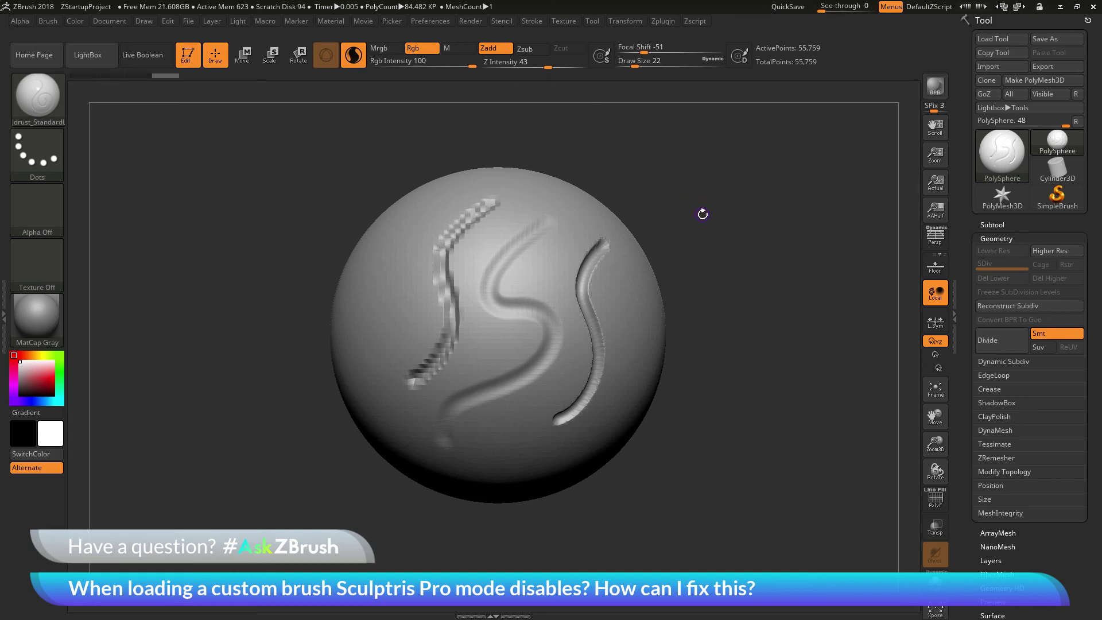
Try another curved stroke near the sphere's right edge with the custom brush, view it from an angle and undo it
mouse_move(652, 247)
mouse_down()
mouse_move(616, 315)
mouse_move(645, 353)
mouse_move(649, 392)
mouse_move(608, 435)
mouse_up()
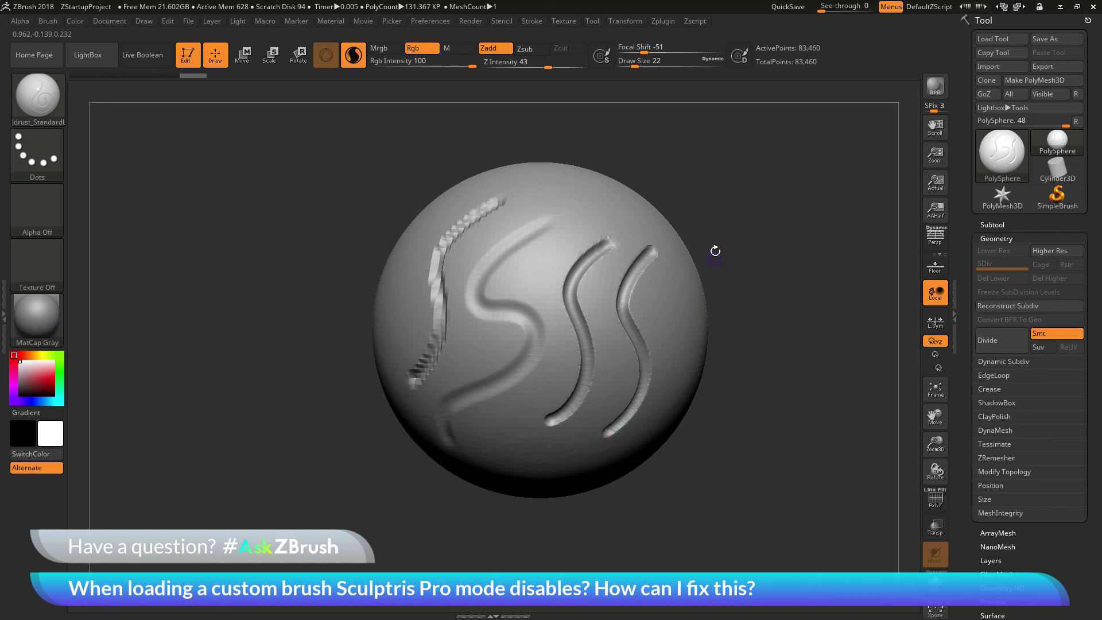
mouse_move(731, 232)
mouse_down()
mouse_move(731, 251)
mouse_move(756, 247)
mouse_up()
key(ctrl+z)
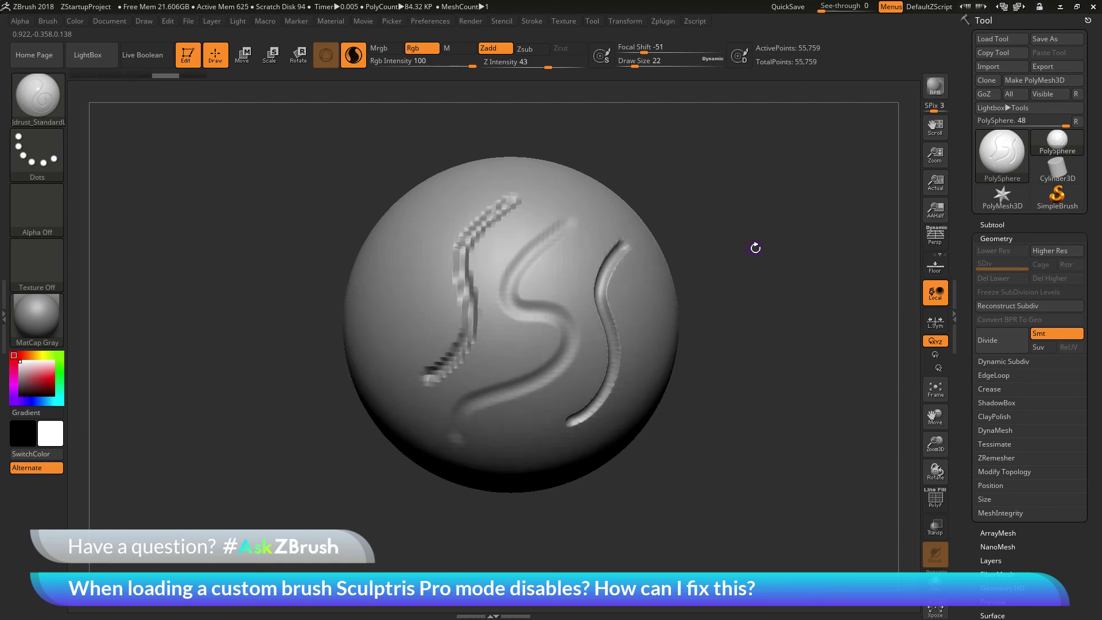